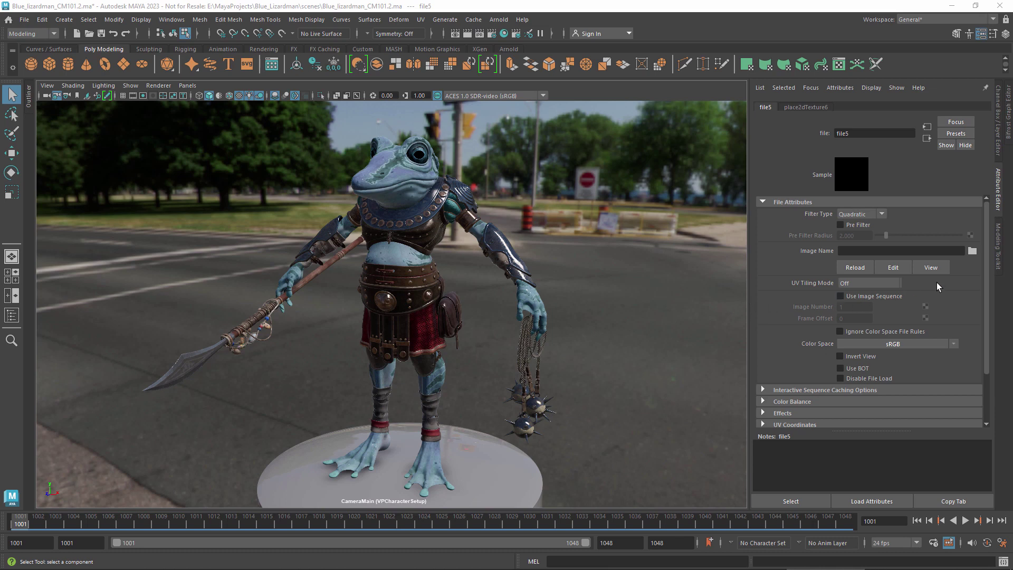
Step: Load old-brick.jpg from the textures folder into the file5 texture's Image Name
{"action": "left_click", "coordinate": [972, 251]}
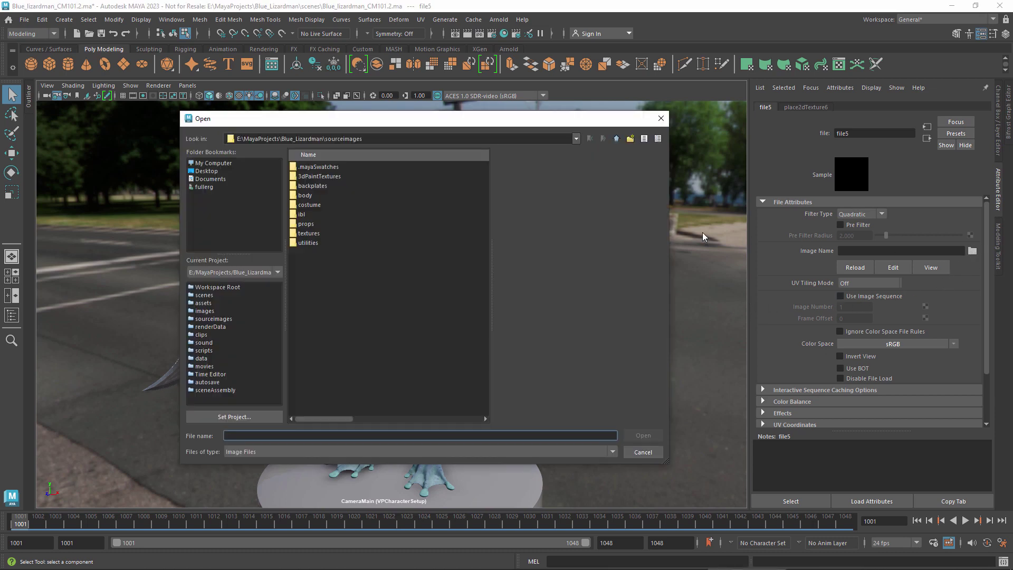
{"action": "double_click", "coordinate": [302, 233]}
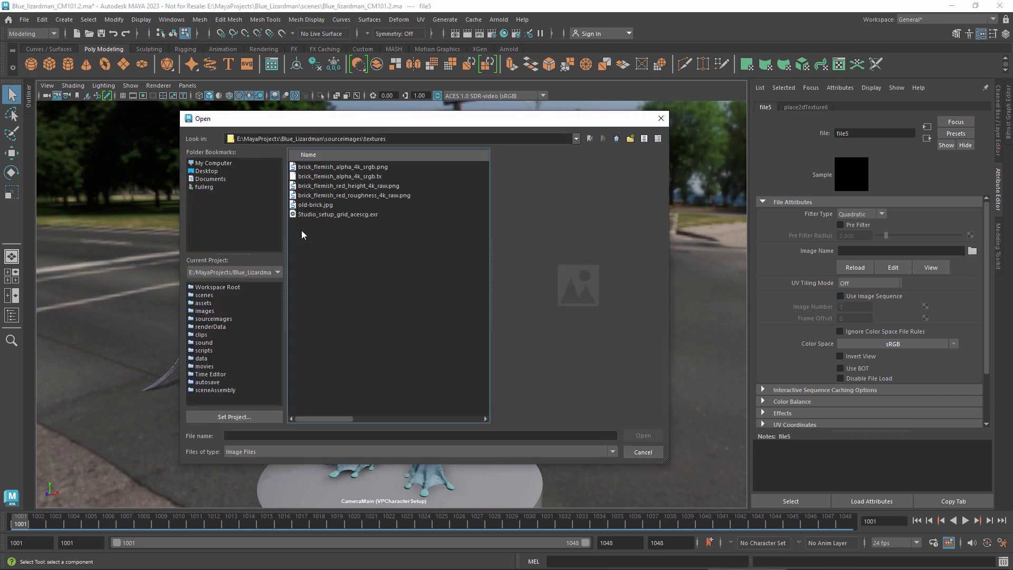
{"action": "left_click", "coordinate": [321, 205]}
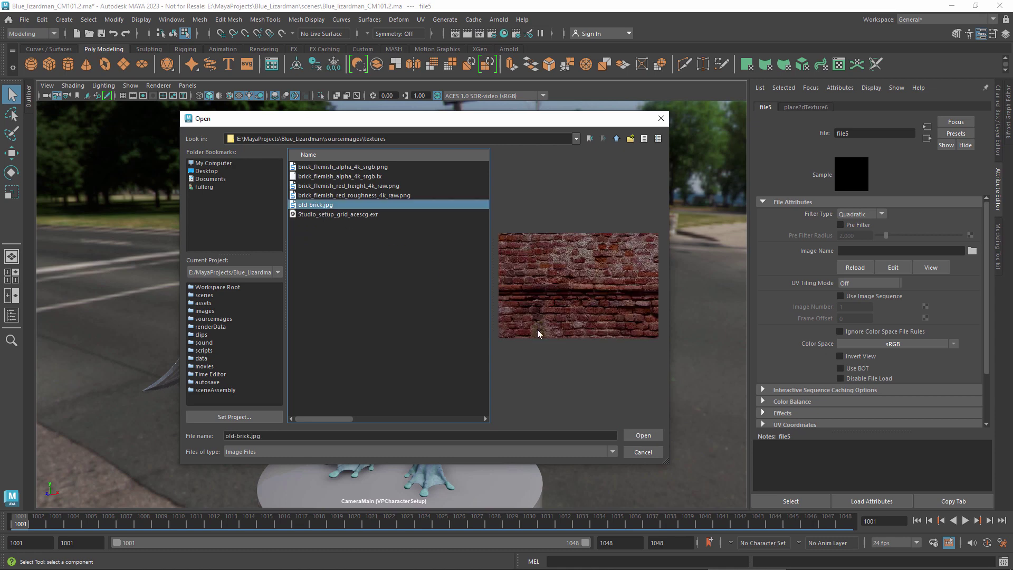
{"action": "left_click", "coordinate": [643, 436]}
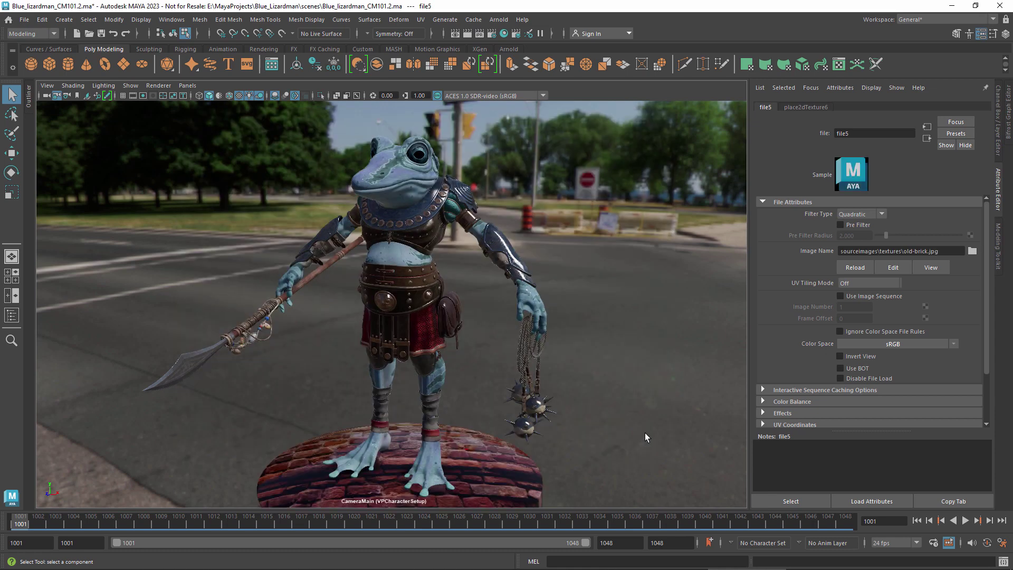
Step: Change the file5 texture's colour space from sRGB to Display > AdobeRGB
{"action": "left_click", "coordinate": [954, 343]}
{"action": "mouse_move", "coordinate": [947, 349]}
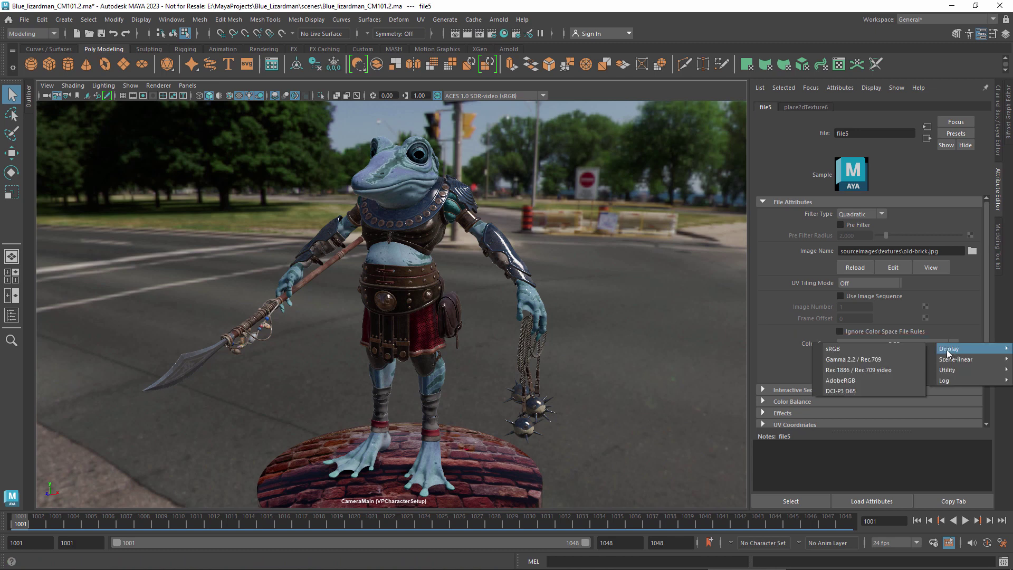
{"action": "left_click", "coordinate": [874, 381]}
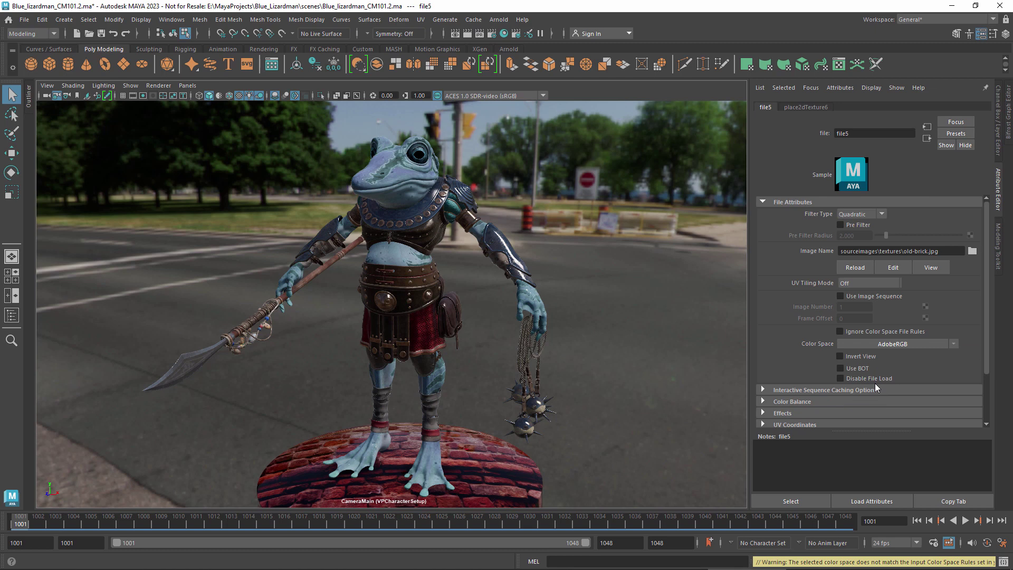
Step: Review the Color Space choices and close the list, keeping AdobeRGB
{"action": "left_click", "coordinate": [952, 344]}
{"action": "mouse_move", "coordinate": [949, 374]}
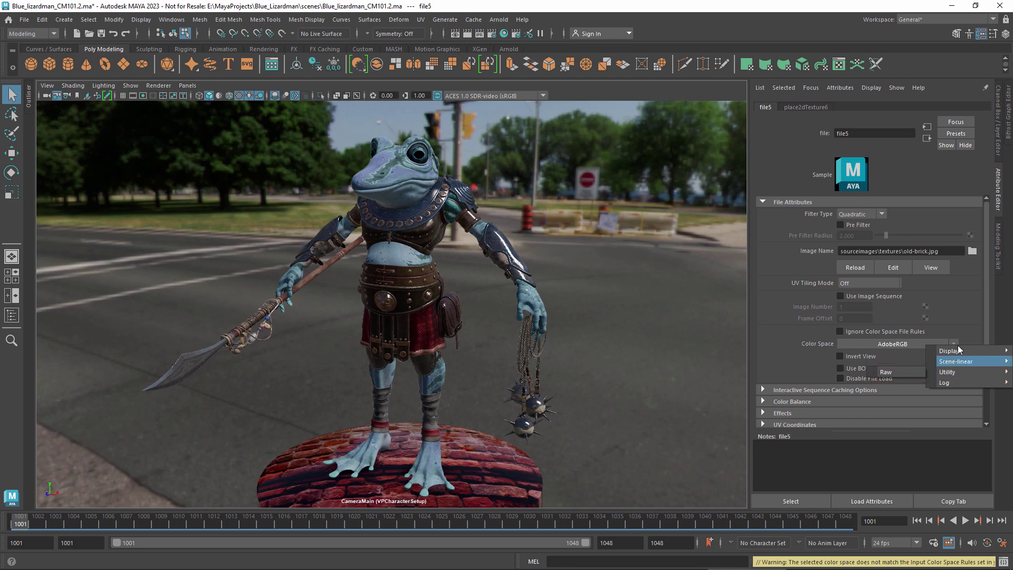
{"action": "left_click", "coordinate": [963, 321]}
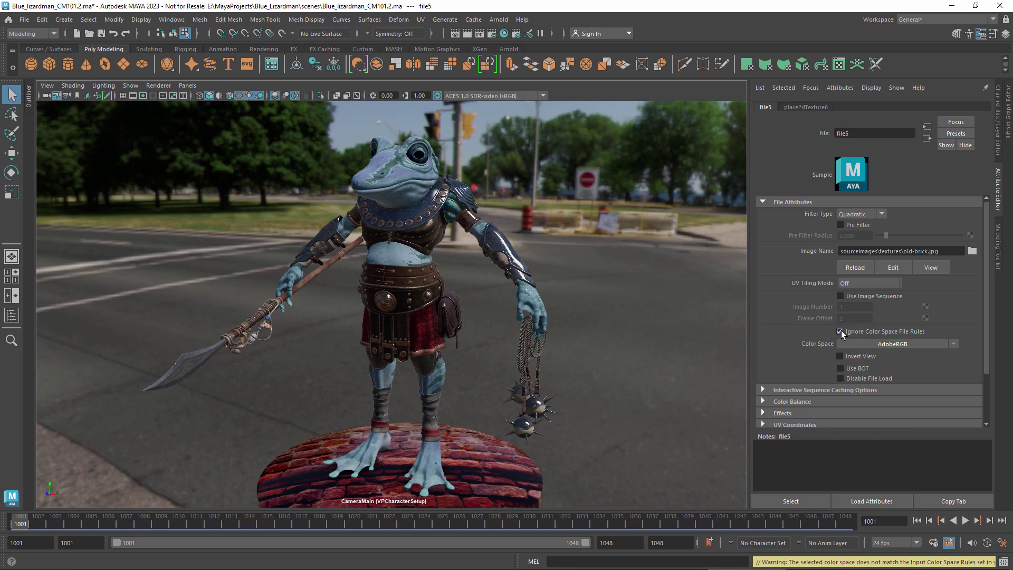
{"action": "left_click", "coordinate": [950, 342]}
{"action": "mouse_move", "coordinate": [948, 349]}
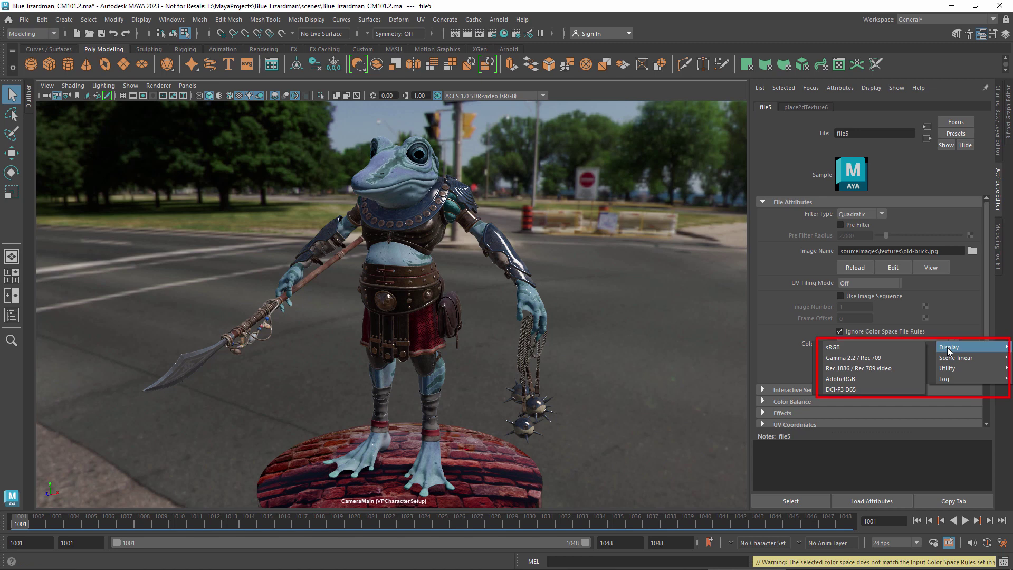
{"action": "left_click", "coordinate": [951, 325]}
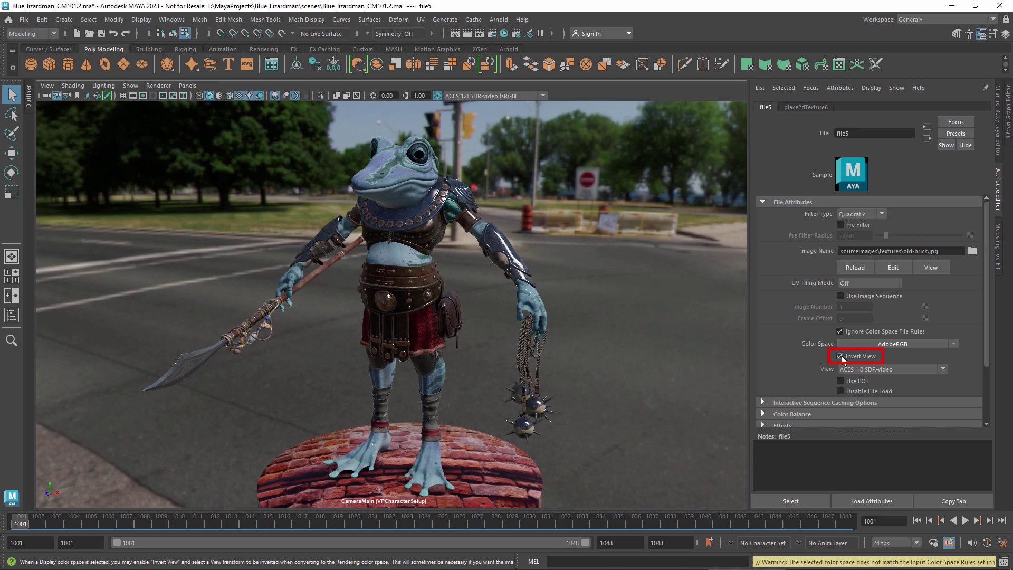
{"action": "left_click", "coordinate": [942, 369]}
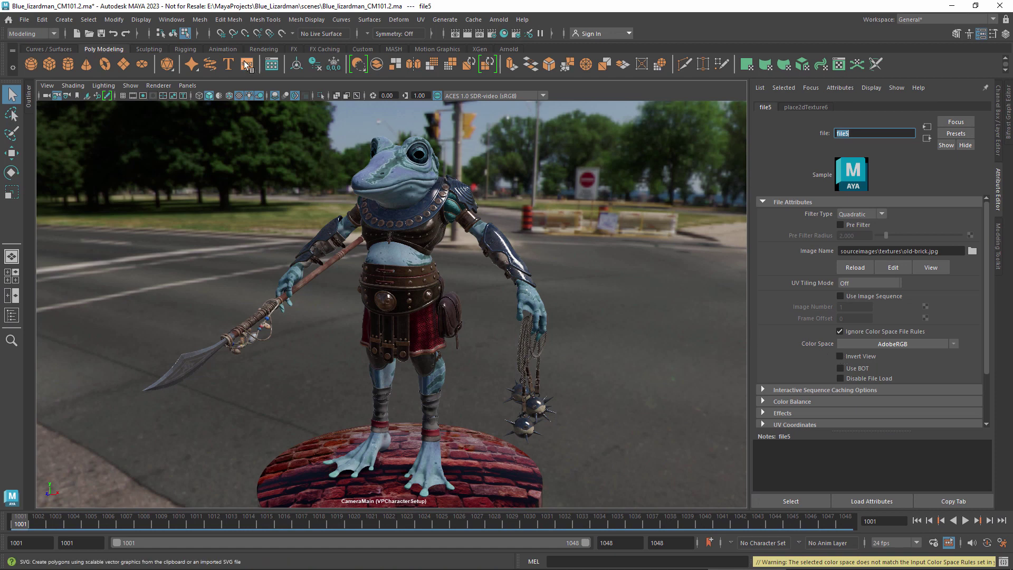
Step: Open Windows > Settings/Preferences > Preferences and show the Color Management category
{"action": "left_click", "coordinate": [178, 22]}
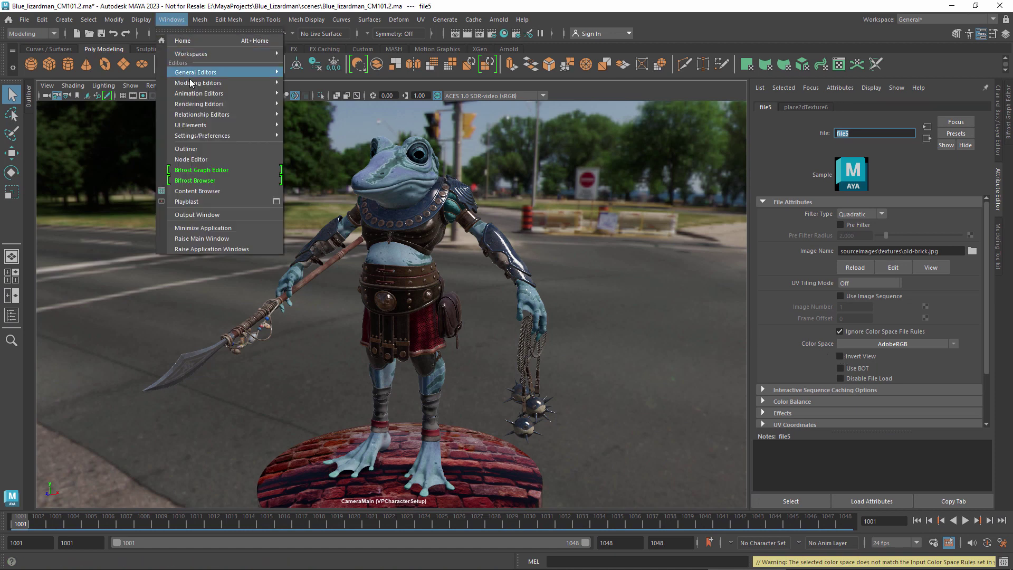
{"action": "mouse_move", "coordinate": [209, 133]}
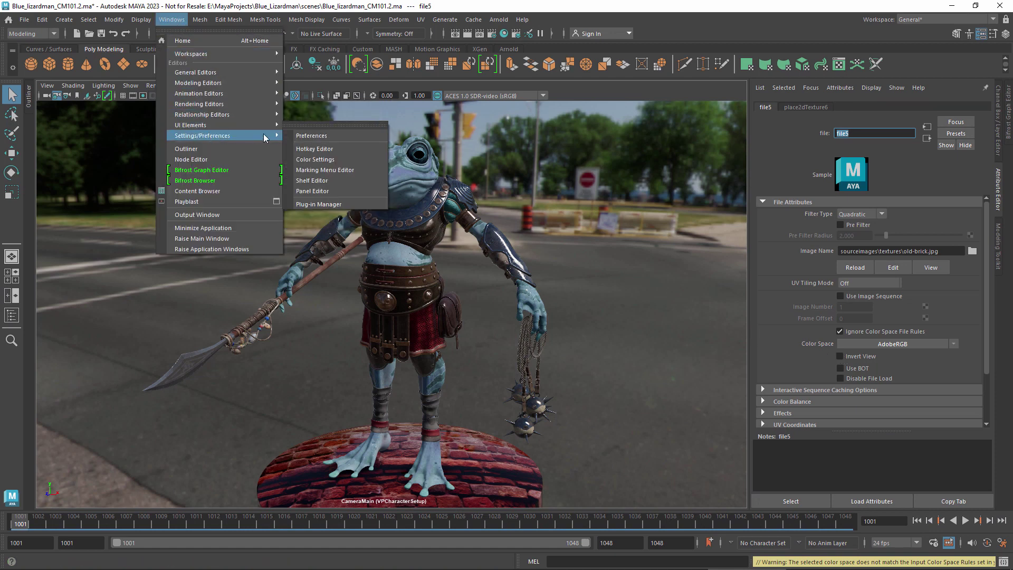
{"action": "left_click", "coordinate": [310, 135]}
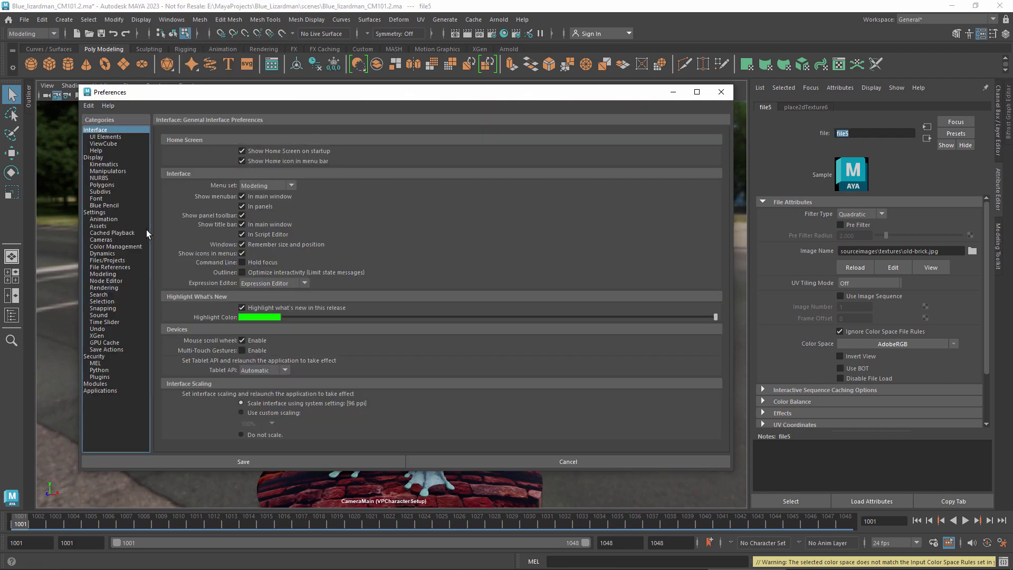
{"action": "left_click", "coordinate": [134, 245]}
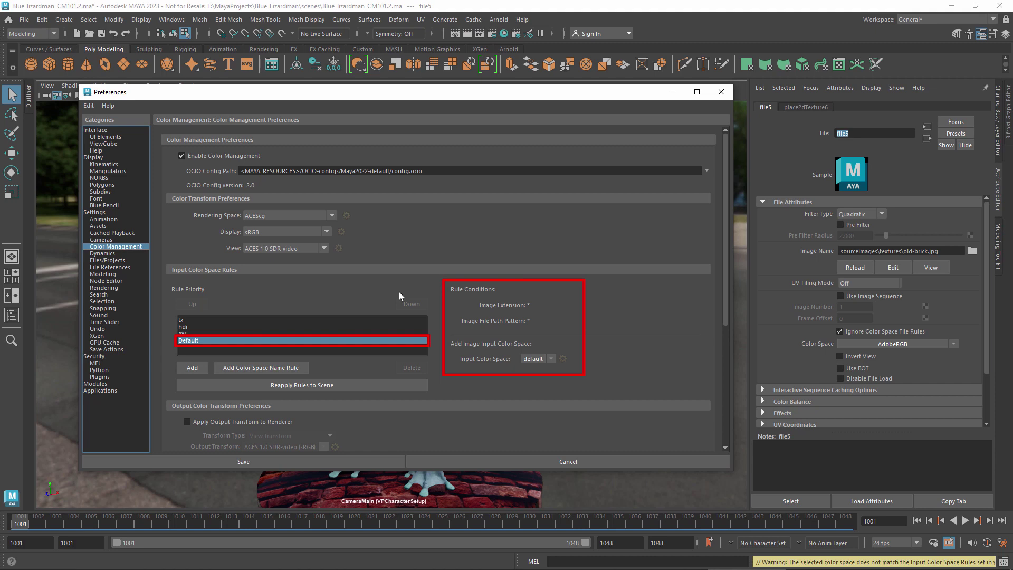
Step: Review the Default rule's input colour space options, leaving it set to default
{"action": "left_click", "coordinate": [550, 359]}
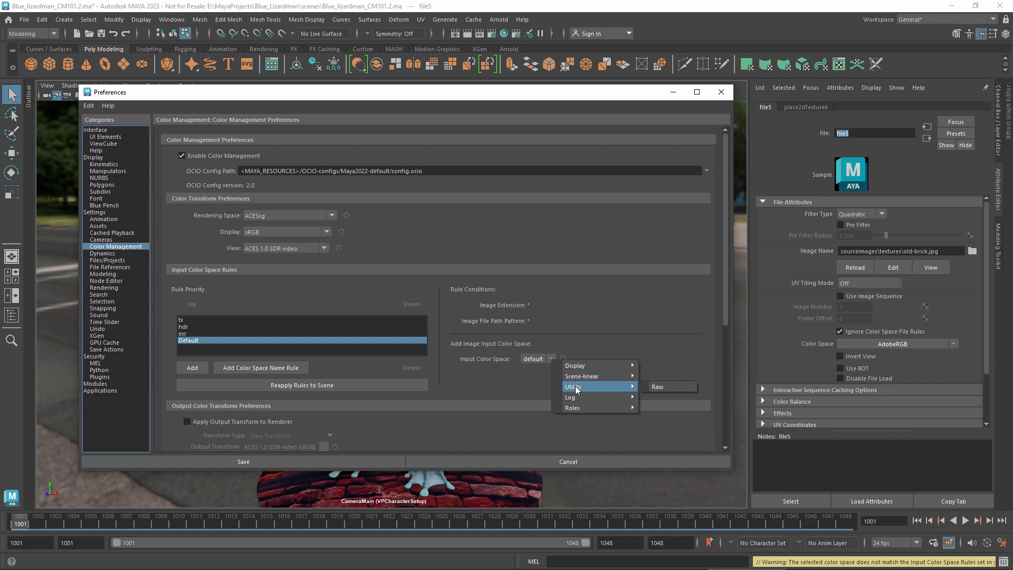
{"action": "mouse_move", "coordinate": [583, 407]}
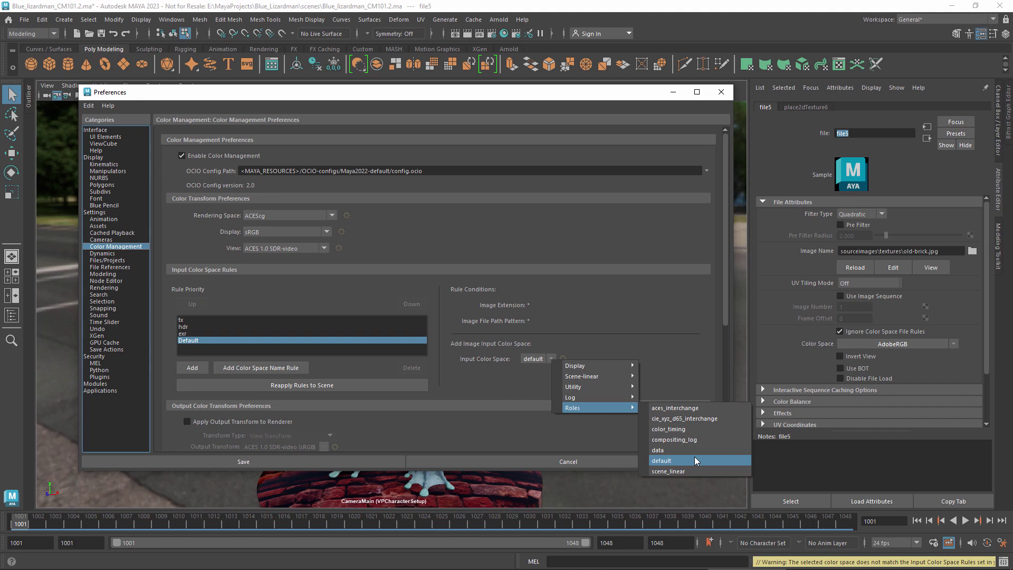
{"action": "left_click", "coordinate": [701, 366]}
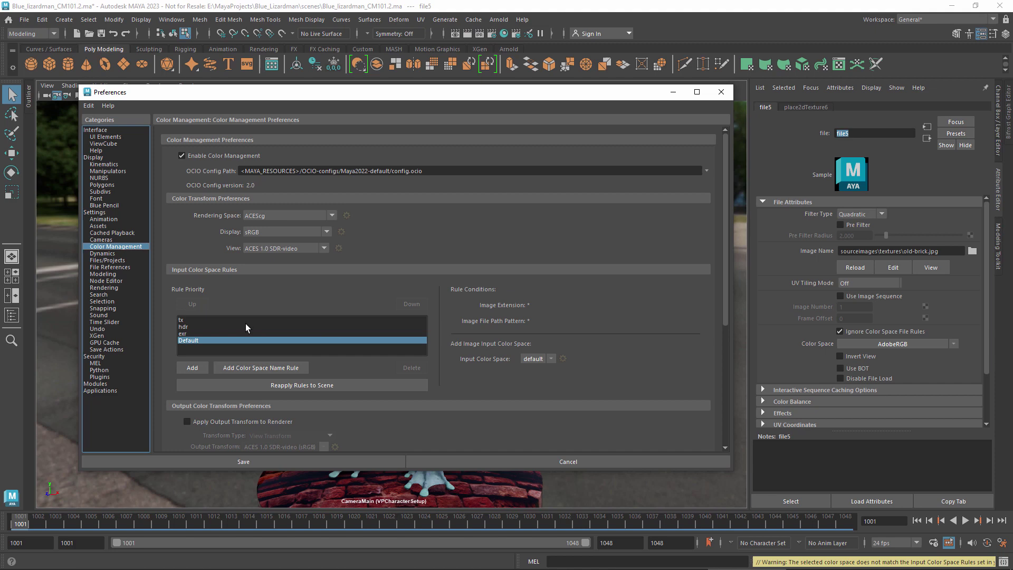
Step: Check the tx and hdr rules, then switch the exr rule to scene-linear Rec.709-sRGB
{"action": "left_click", "coordinate": [226, 319]}
{"action": "left_click", "coordinate": [223, 327]}
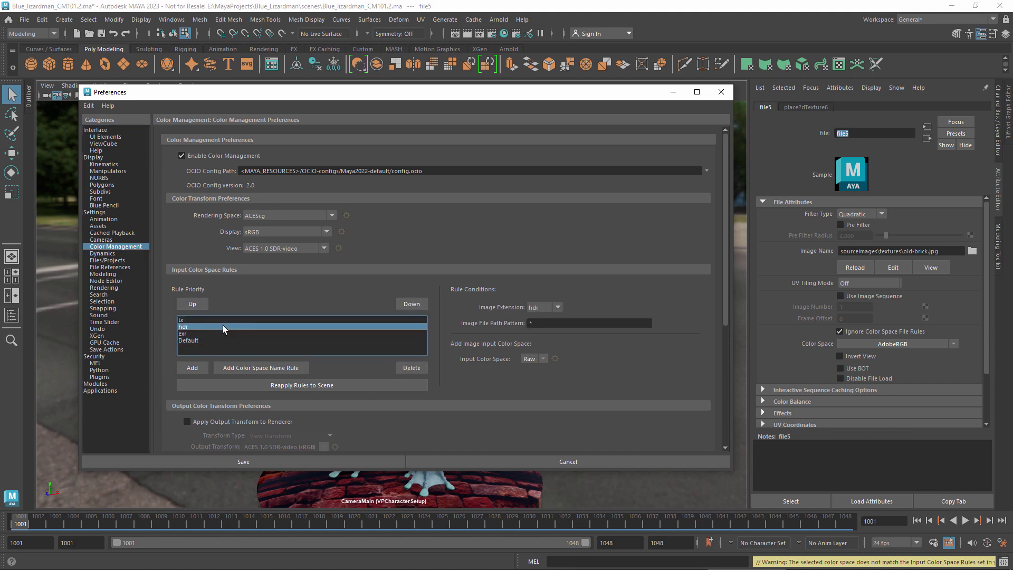
{"action": "left_click", "coordinate": [218, 333]}
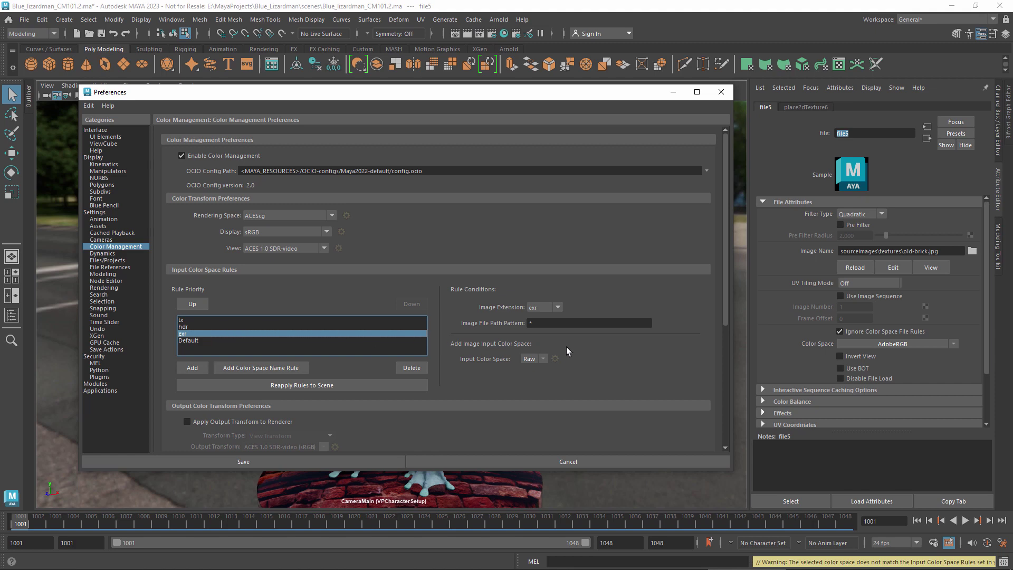
{"action": "left_click", "coordinate": [543, 359]}
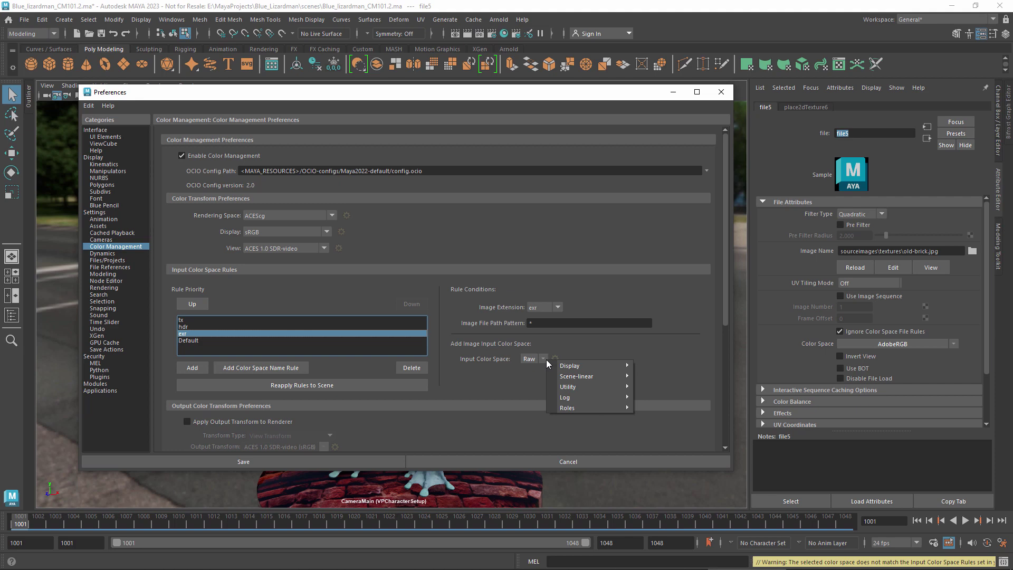
{"action": "mouse_move", "coordinate": [571, 380]}
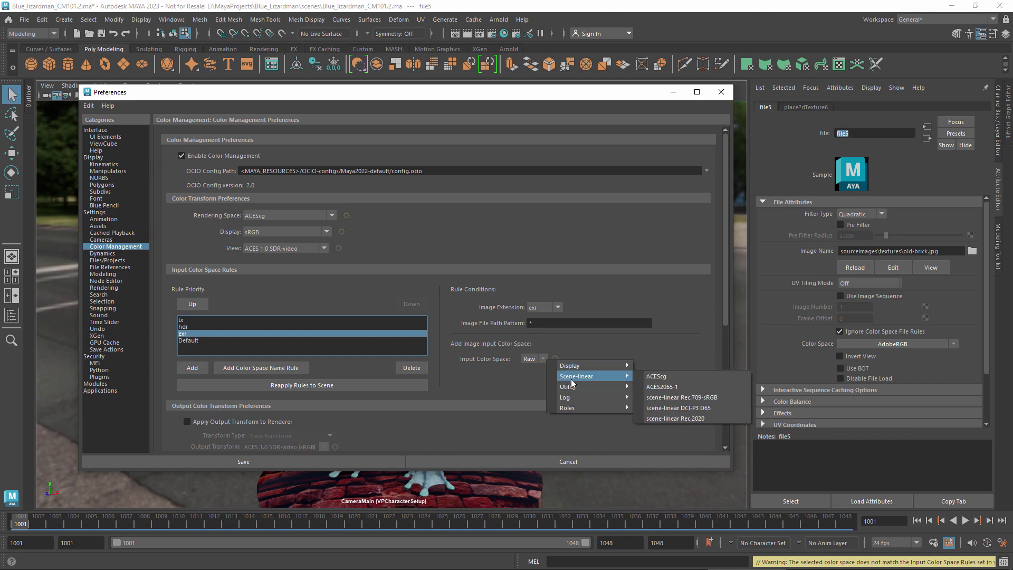
{"action": "left_click", "coordinate": [660, 397]}
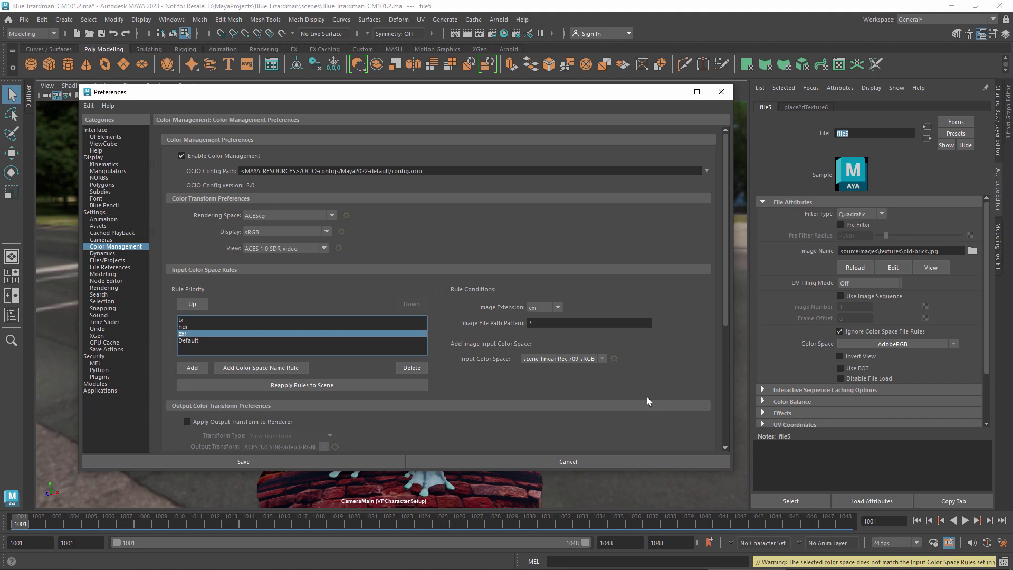
Step: Add a Color Space Name rule (ColorSpaceNamePathSearch) to the top of Rule Priority
{"action": "left_click", "coordinate": [290, 368]}
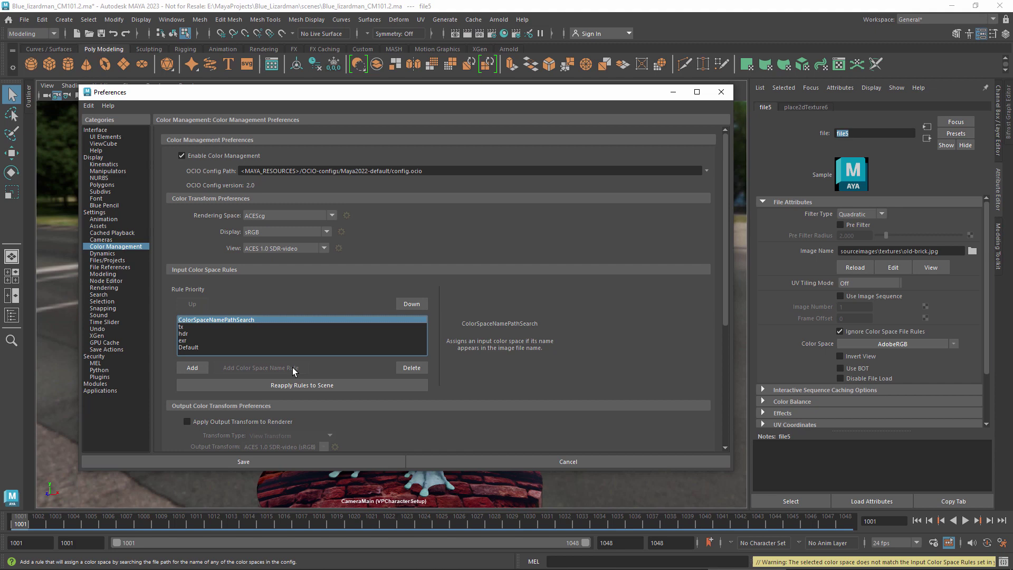
Step: Add a rule named normals matching extension * and path pattern *[nN]ormal*
{"action": "left_click", "coordinate": [193, 368]}
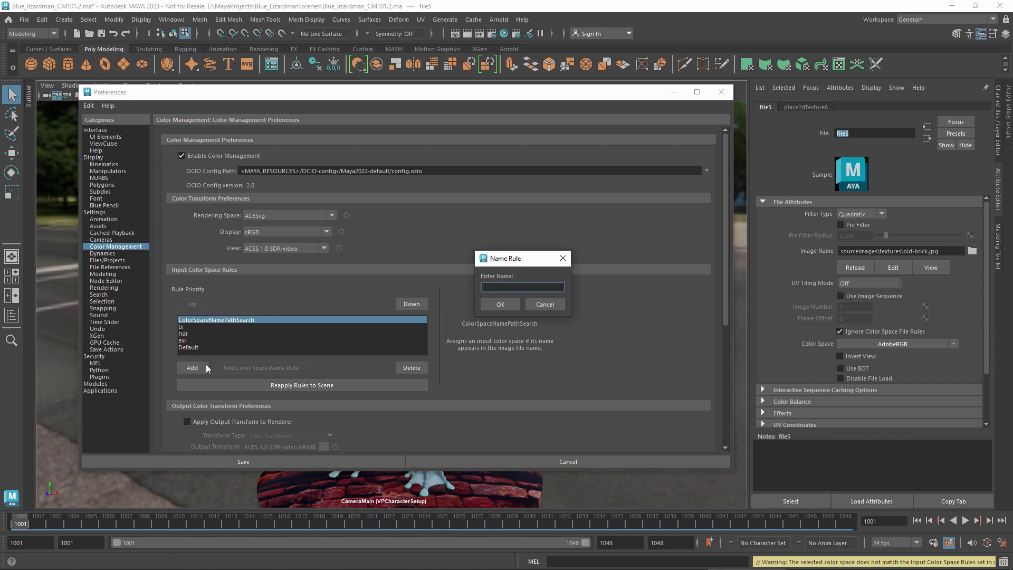
{"action": "type", "text": "normals"}
{"action": "key", "text": "Return"}
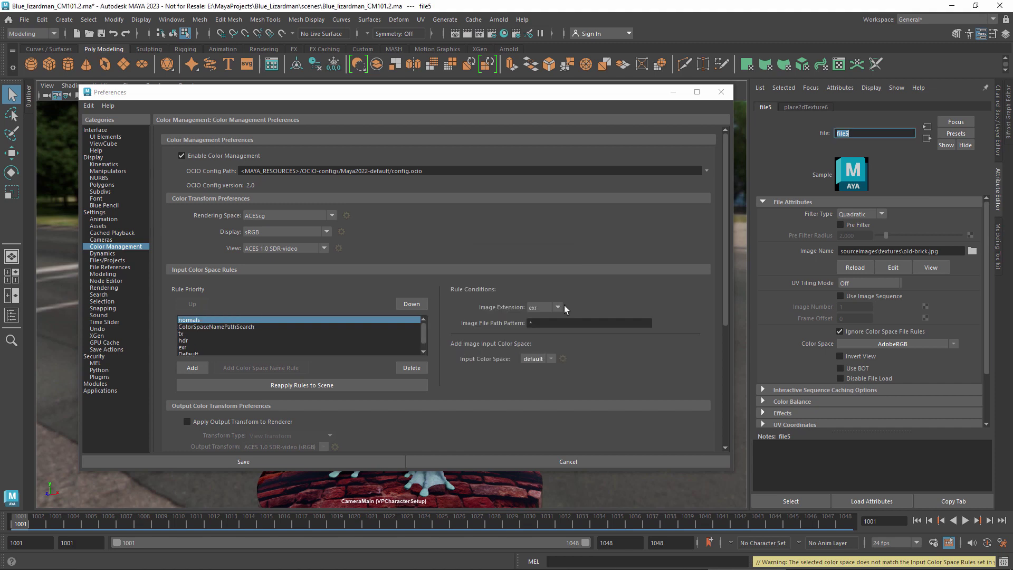
{"action": "left_click", "coordinate": [559, 306]}
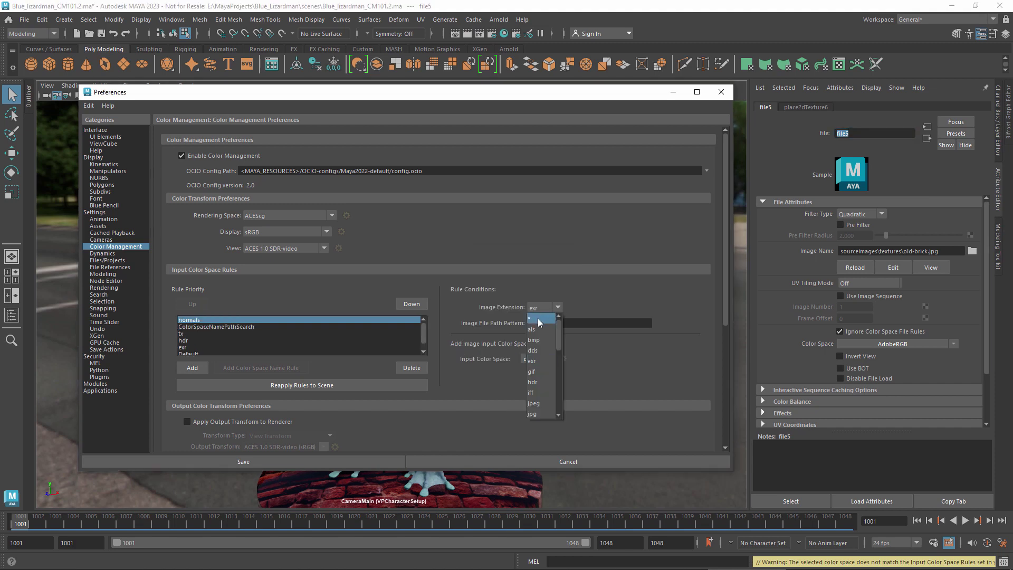
{"action": "left_click", "coordinate": [537, 318]}
{"action": "left_click", "coordinate": [555, 323]}
{"action": "type", "text": "*[nN"}
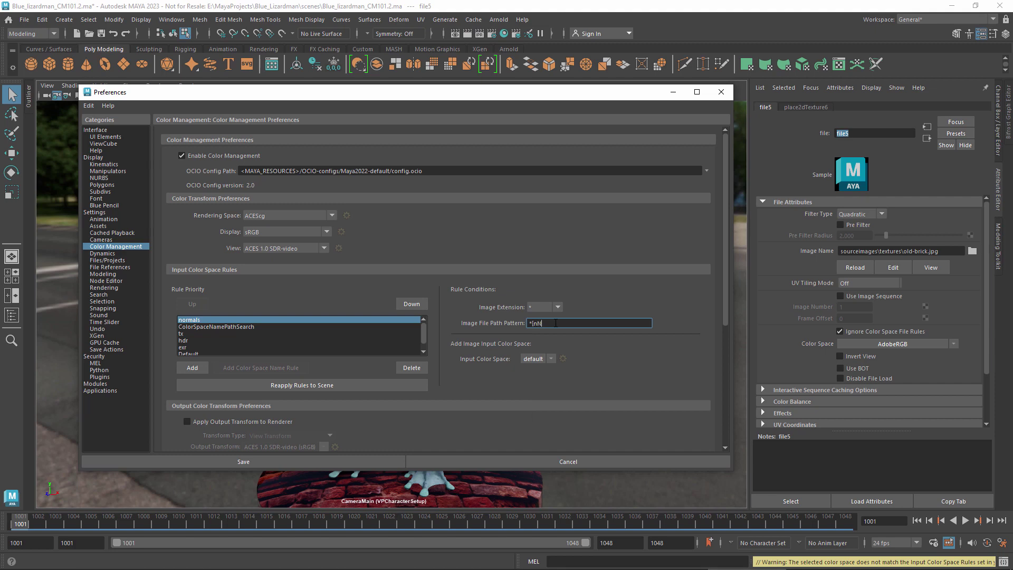
{"action": "type", "text": "]ormal*"}
Step: Set the normals rule's input colour space to Utility > Raw
{"action": "left_click", "coordinate": [543, 359]}
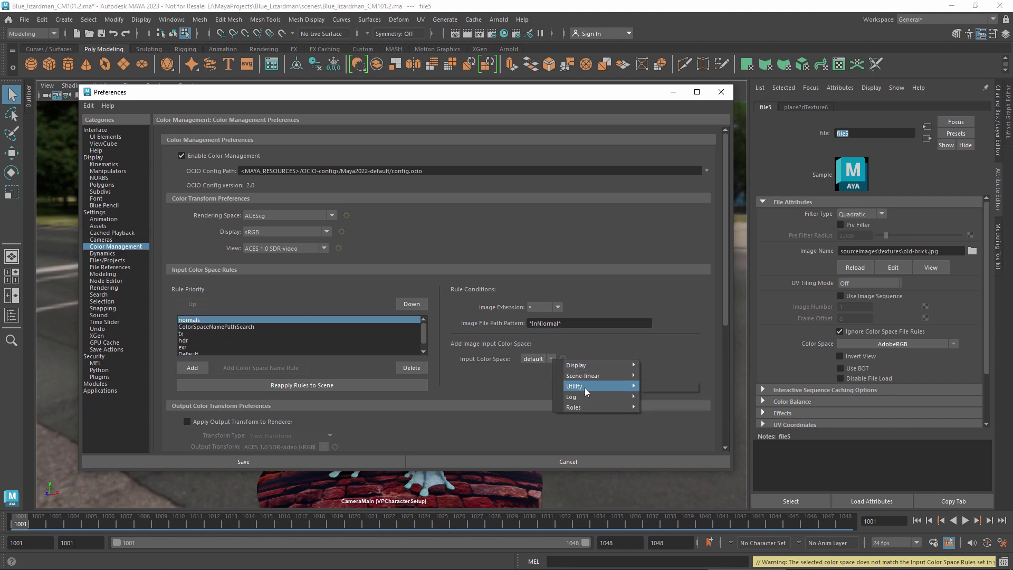
{"action": "mouse_move", "coordinate": [584, 385]}
{"action": "left_click", "coordinate": [666, 387]}
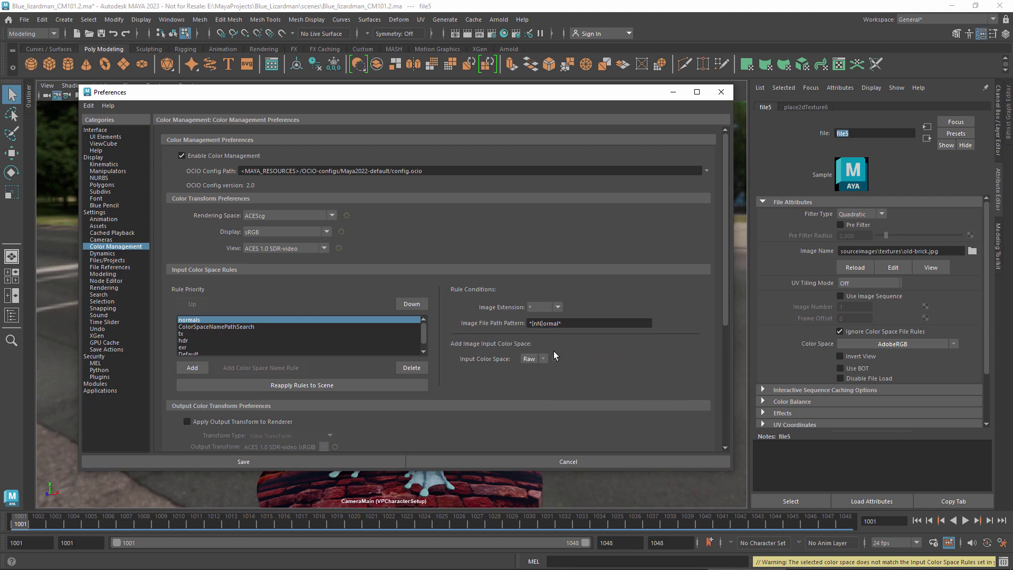
Step: Reorder normals to sit just below ColorSpaceNamePathSearch, above tx, then select ColorSpaceNamePathSearch
{"action": "left_click", "coordinate": [413, 304]}
{"action": "left_click", "coordinate": [414, 305]}
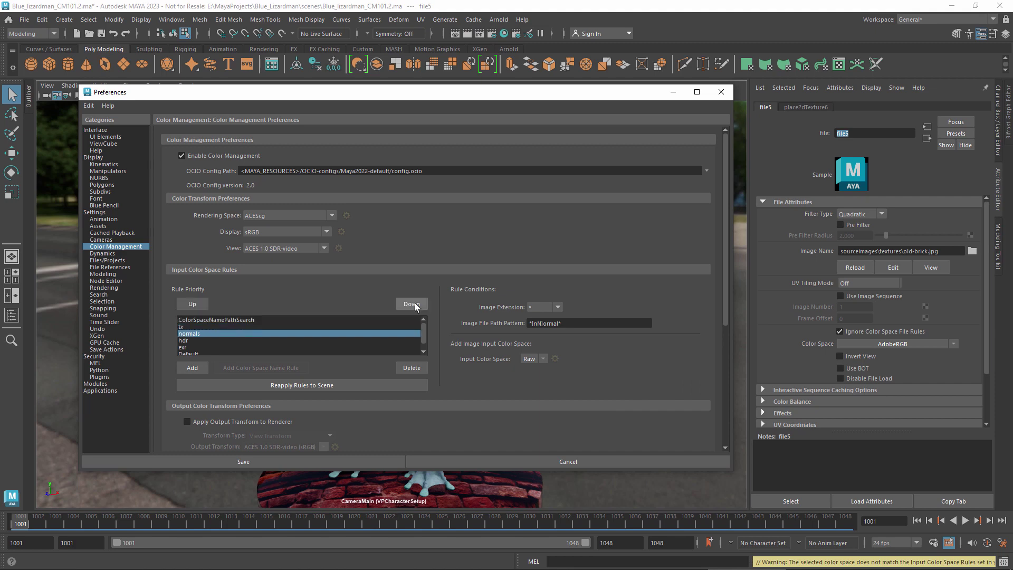
{"action": "left_click", "coordinate": [197, 305]}
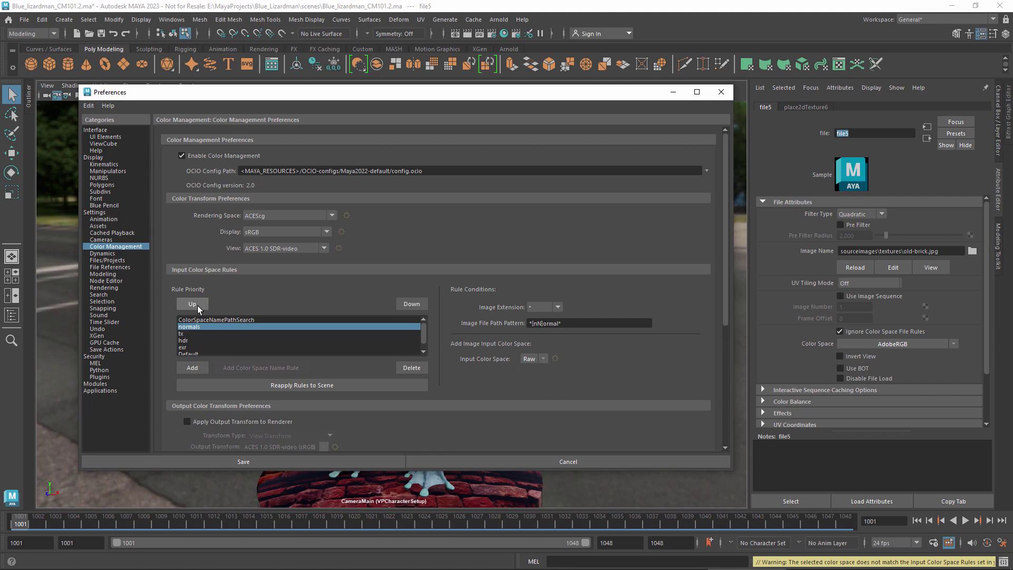
{"action": "left_click", "coordinate": [221, 320]}
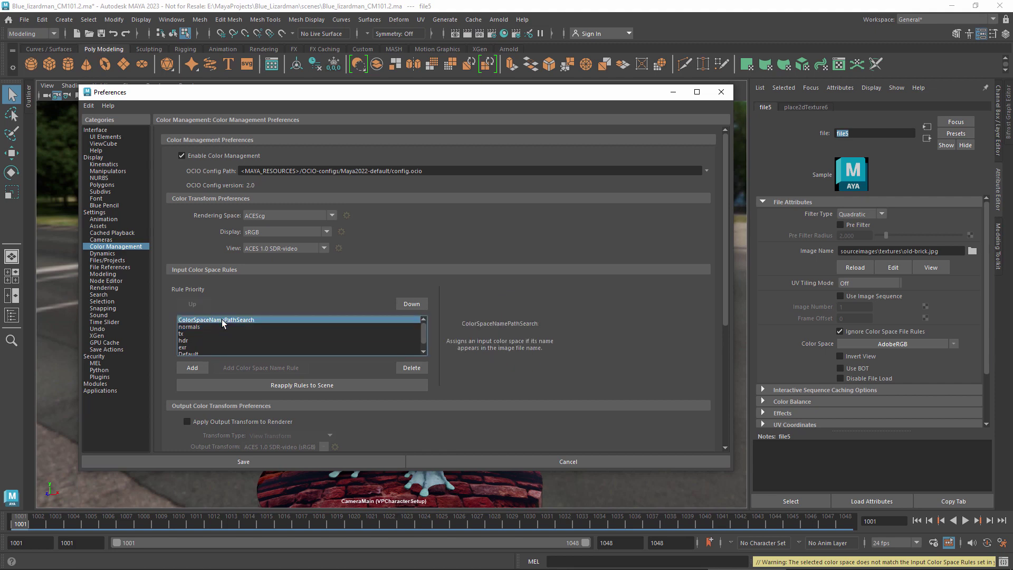
Step: Delete the ColorSpaceNamePathSearch rule and save the Preferences
{"action": "left_click", "coordinate": [412, 368]}
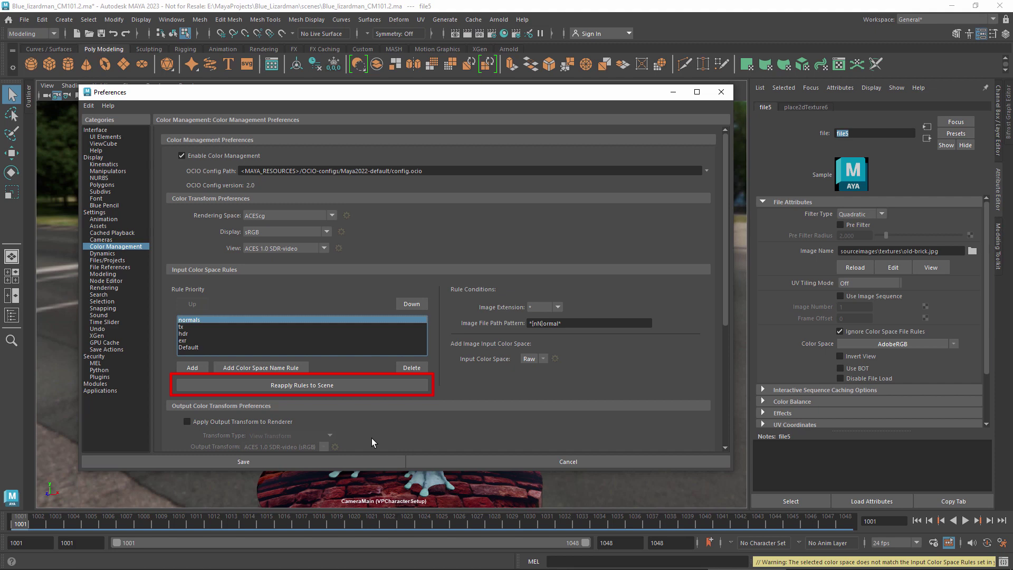
{"action": "left_click", "coordinate": [347, 461]}
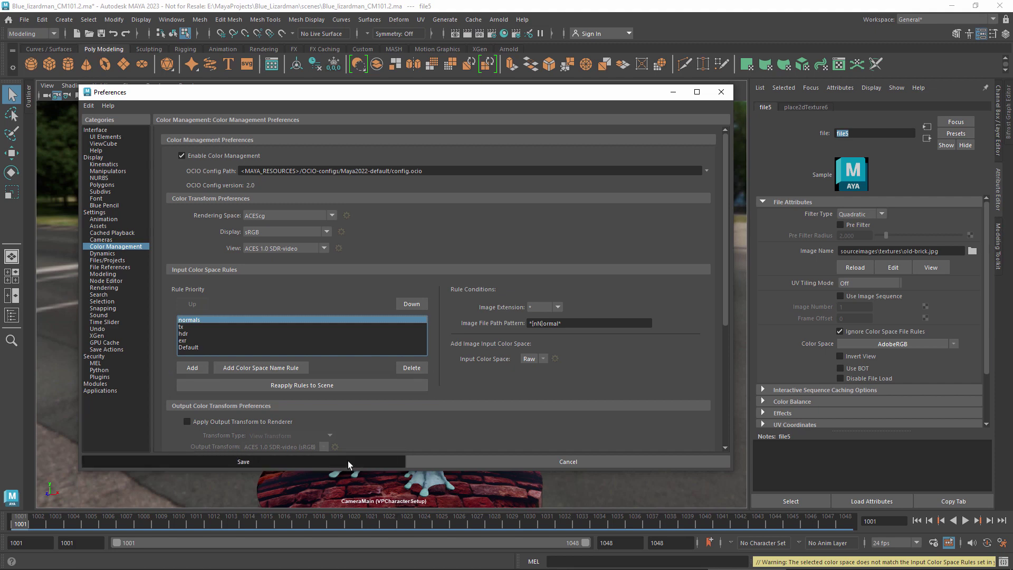